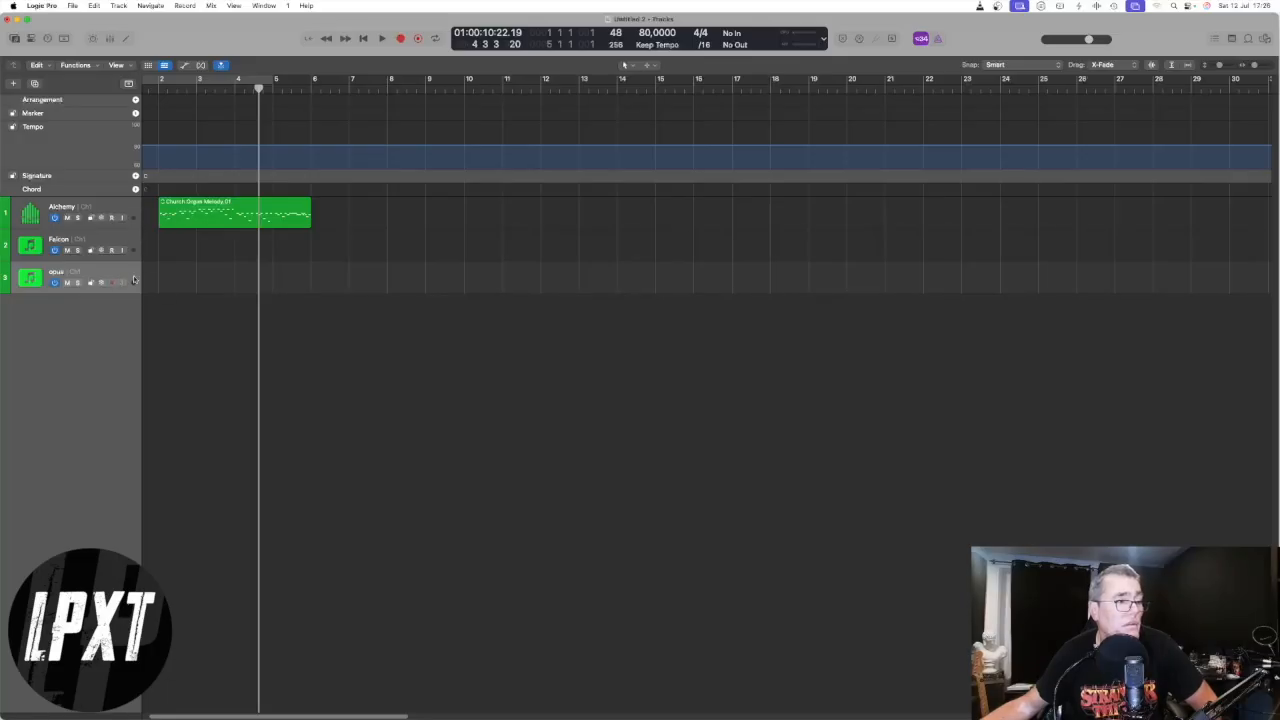
- Select the Alchemy, Falcon and opus tracks in turn to audition their sounds, and place the playhead at bar 2
click(118, 206)
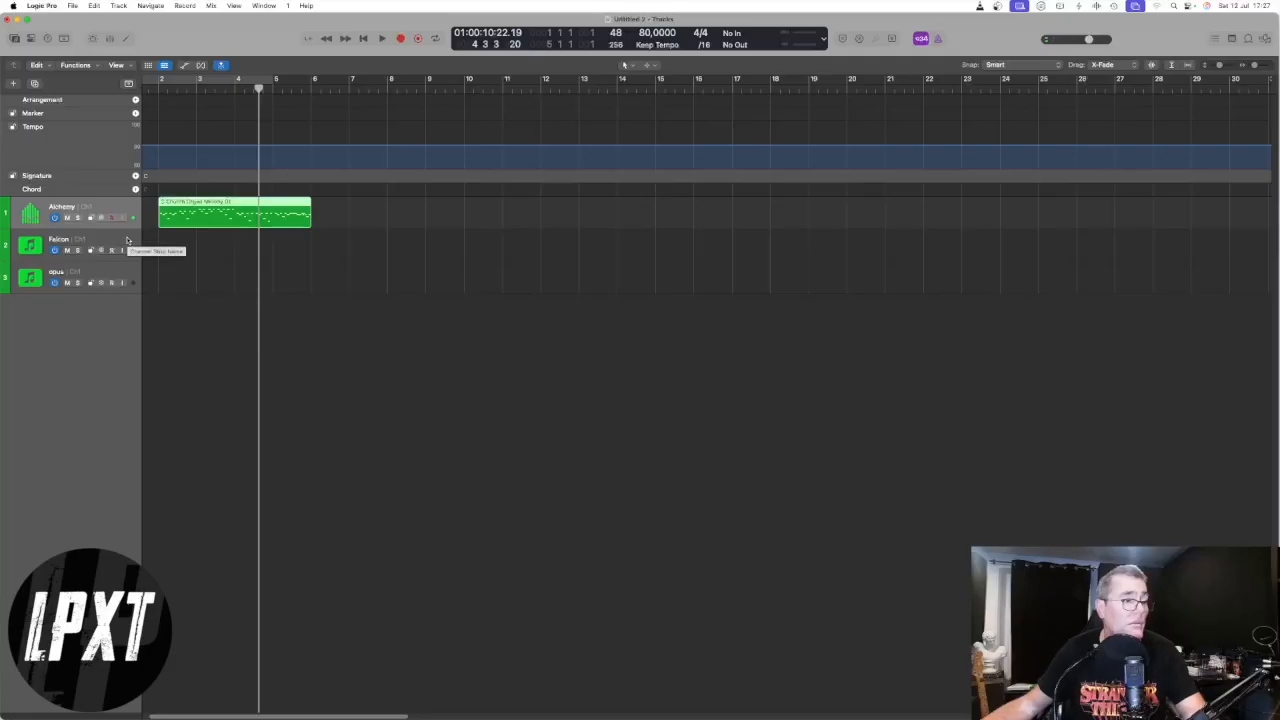
click(127, 240)
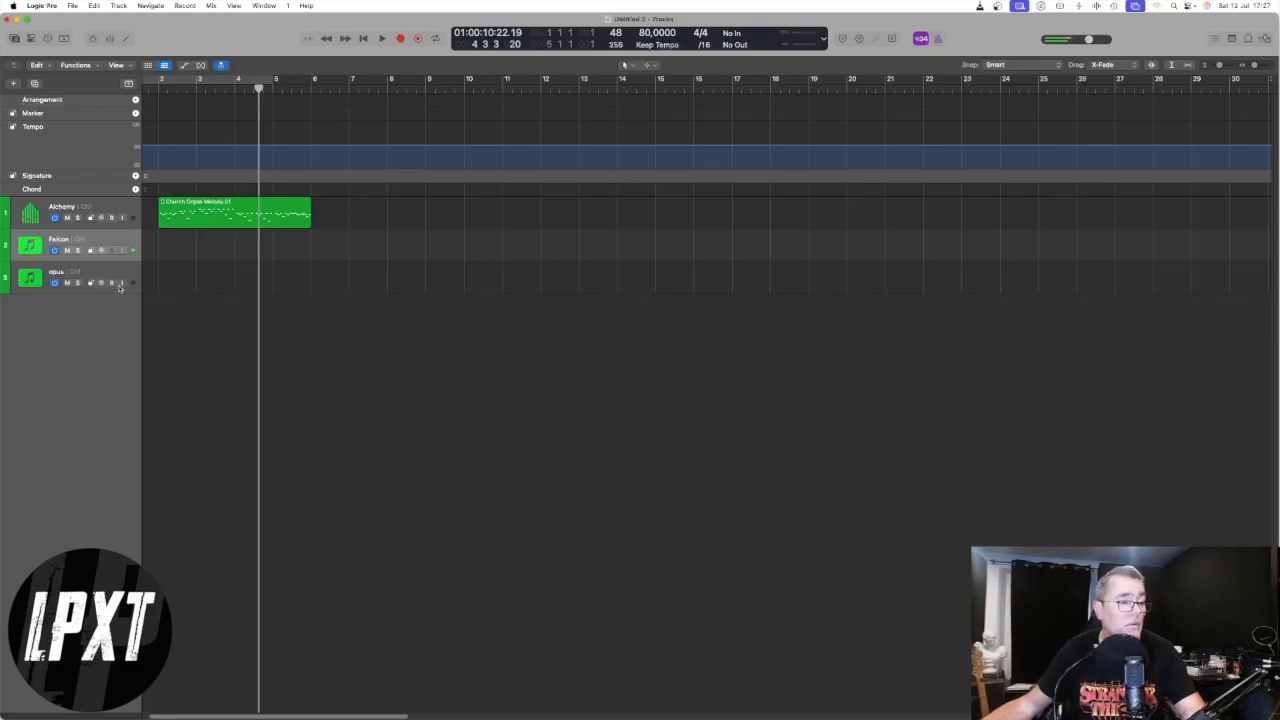
click(134, 271)
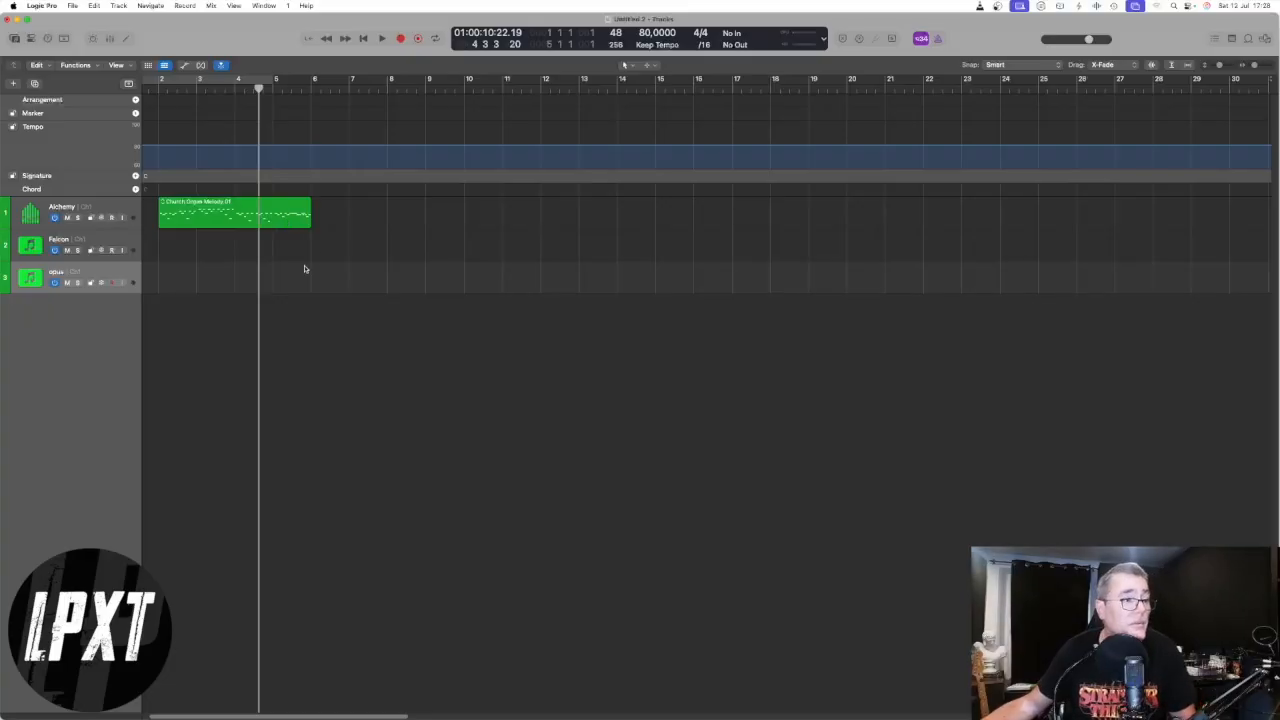
click(163, 90)
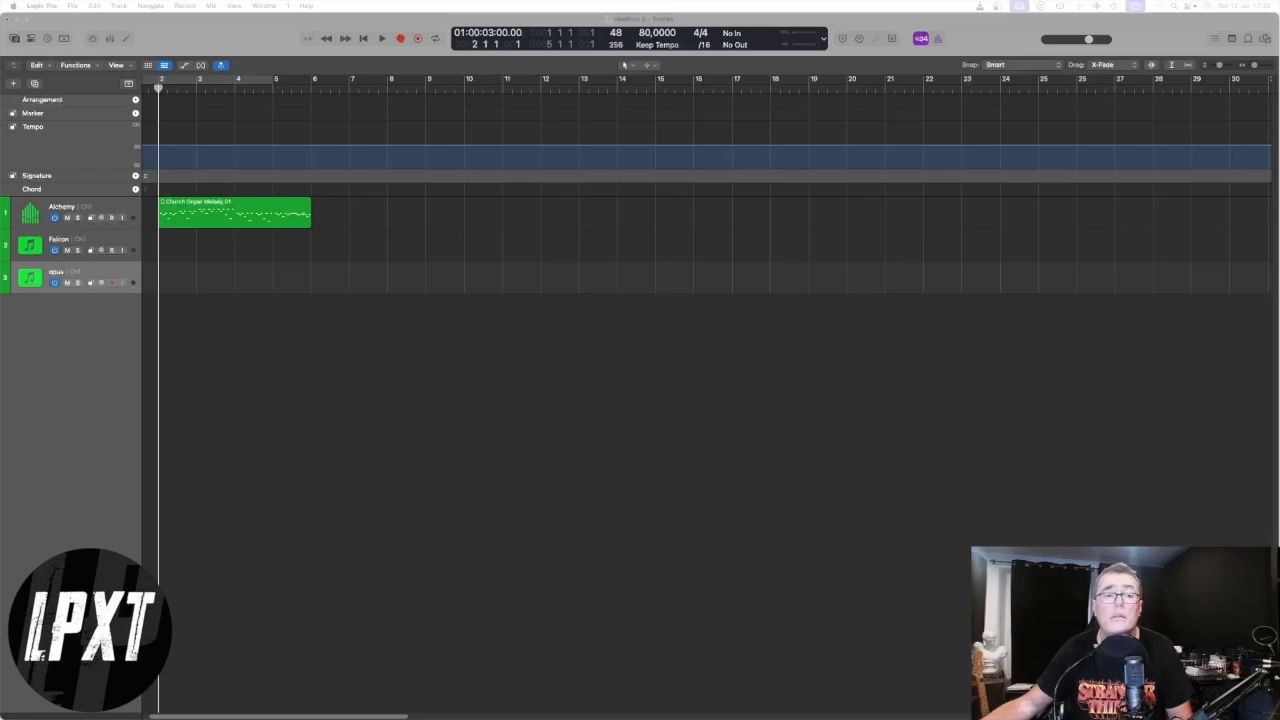
- Open the Environment window on the Mixer layer beside the regions, and select the Alchemy track to identify its channel strip
key(super+0)
drag(501, 280, 916, 107)
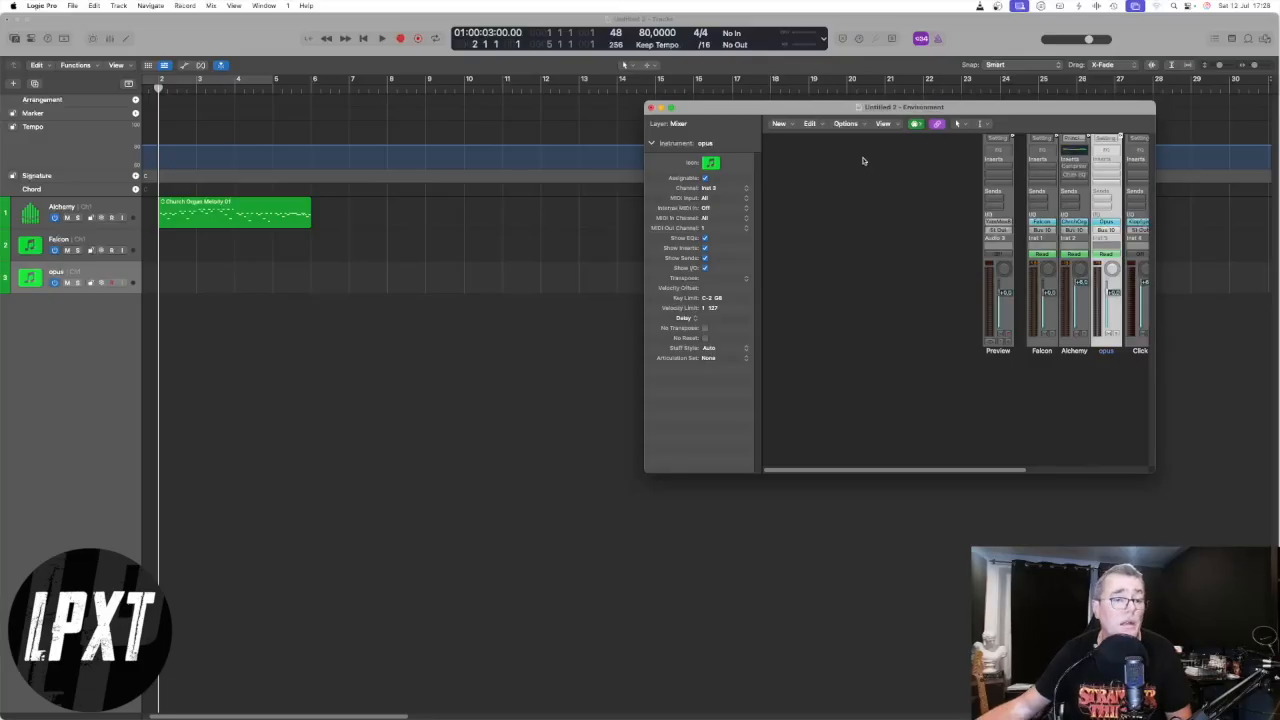
drag(1006, 469, 1079, 469)
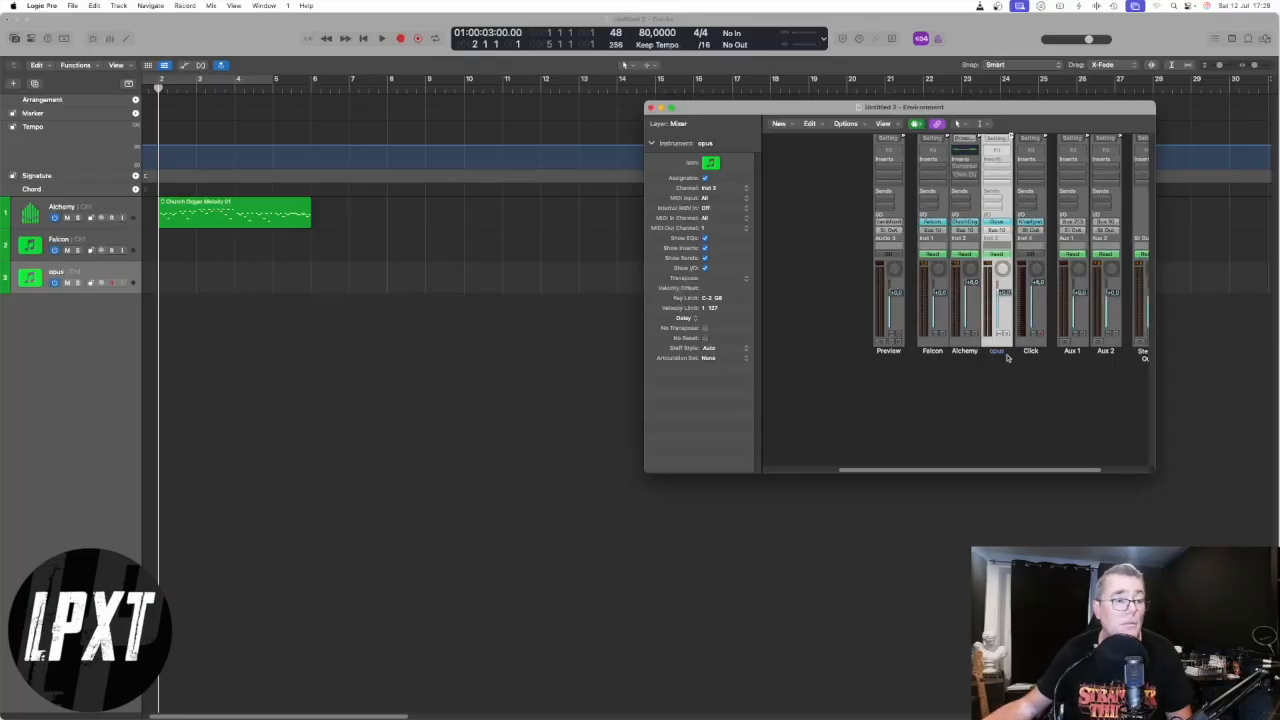
click(131, 205)
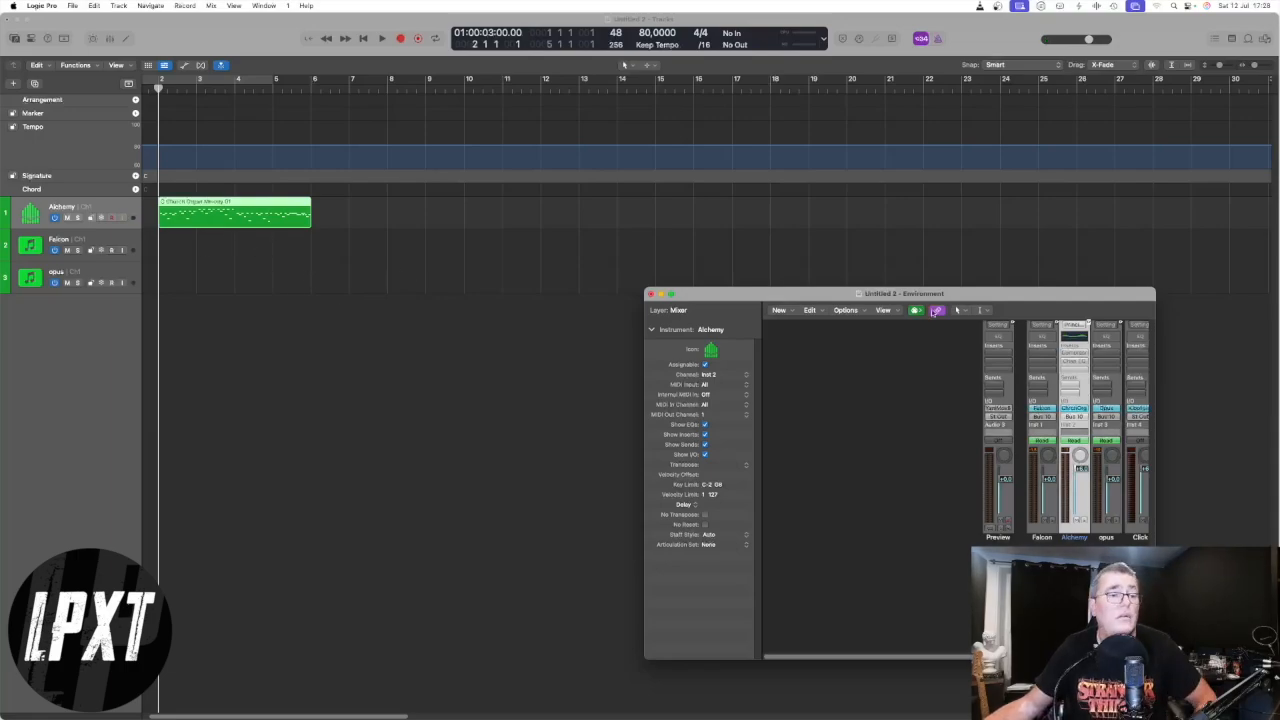
drag(936, 292, 847, 114)
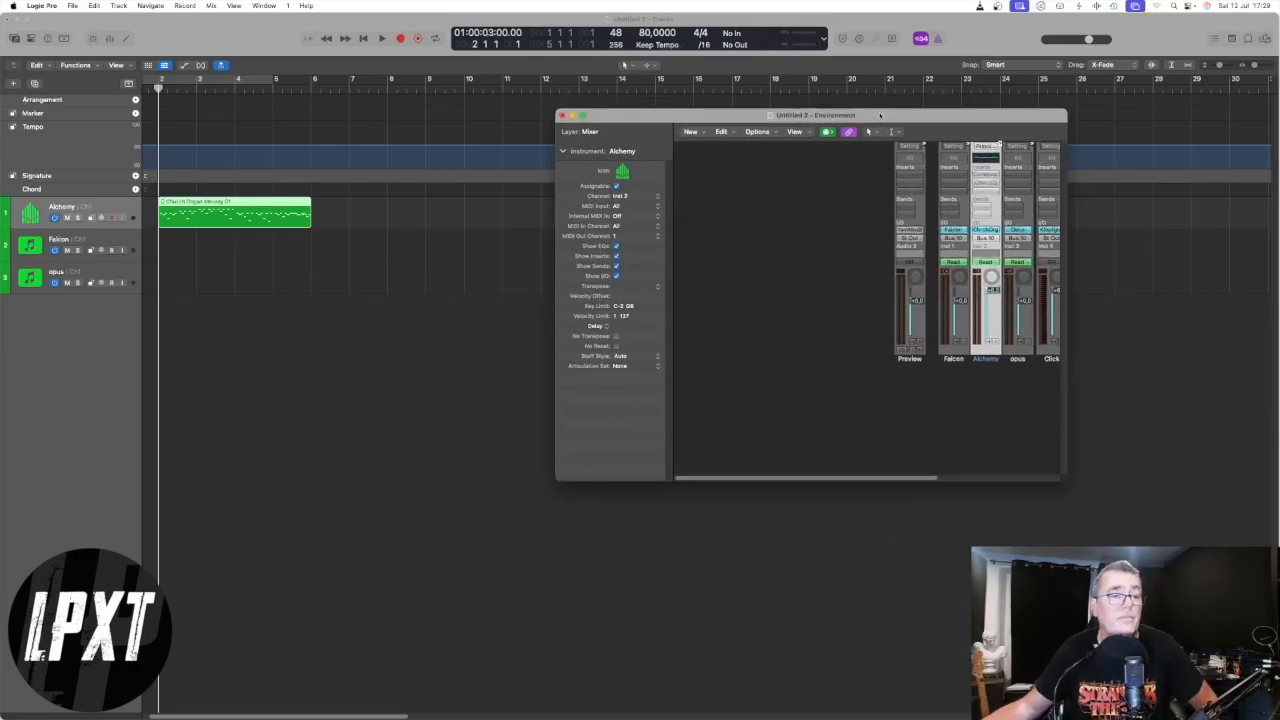
- Create a Monitor object in the Environment's Mixer layer and place it below the channel strips
click(693, 132)
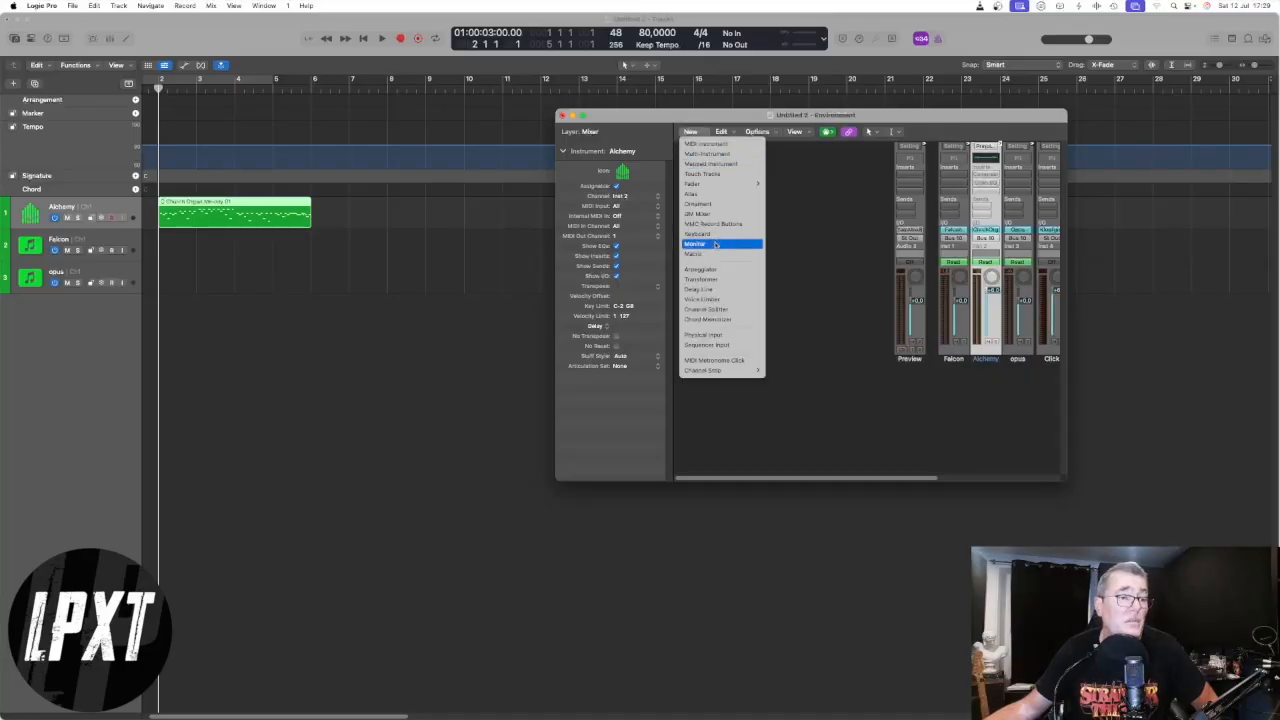
click(708, 245)
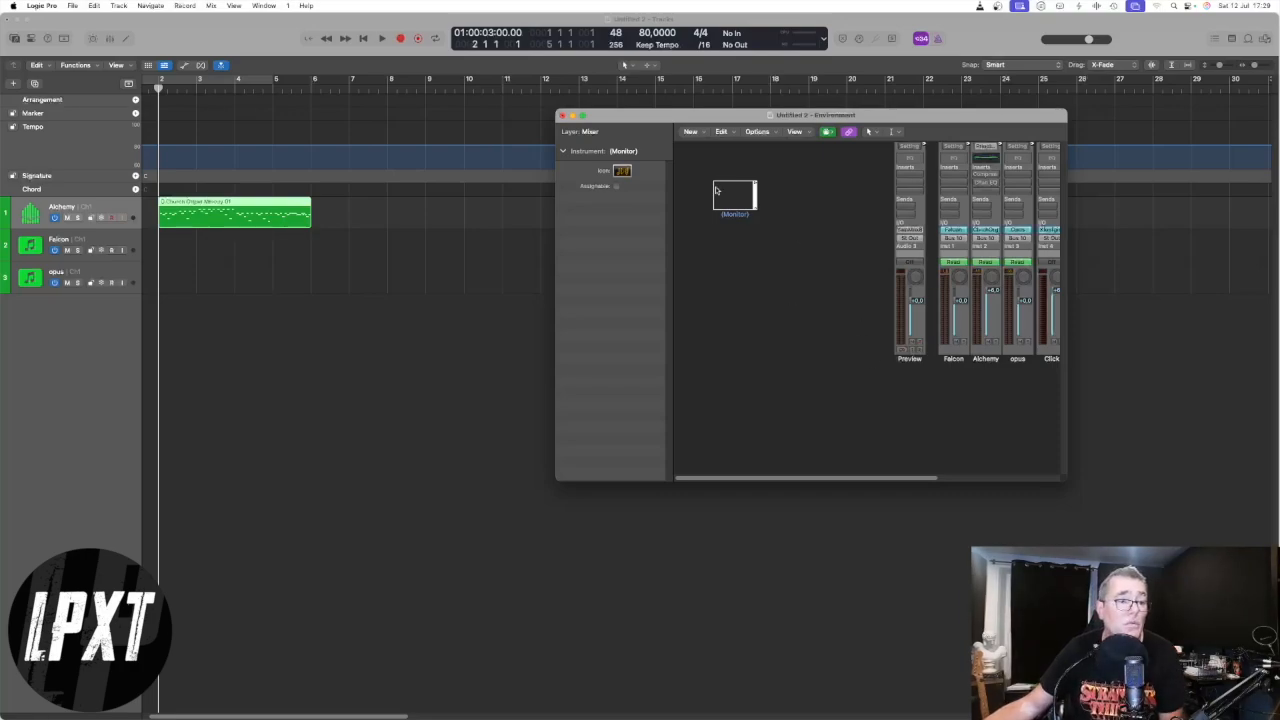
drag(732, 194, 844, 420)
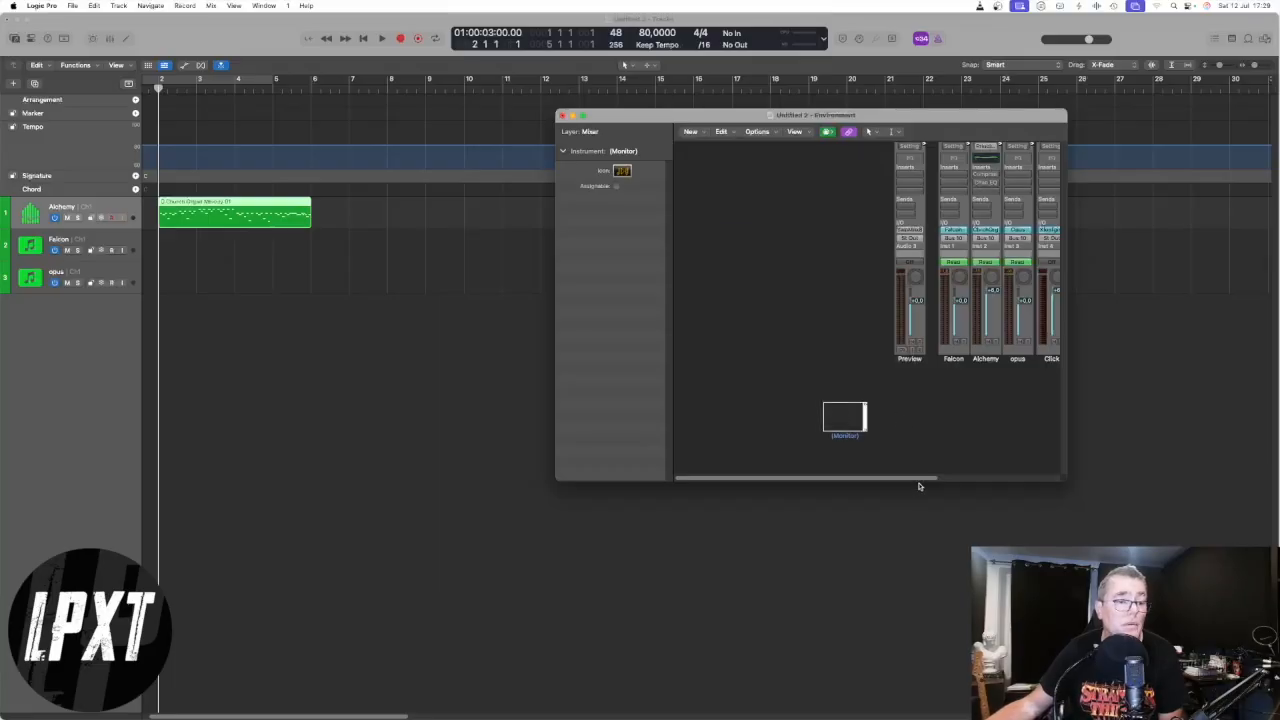
- Cable the Monitor object's outputs to the Alchemy, Falcon and opus channel strips
drag(922, 482, 902, 480)
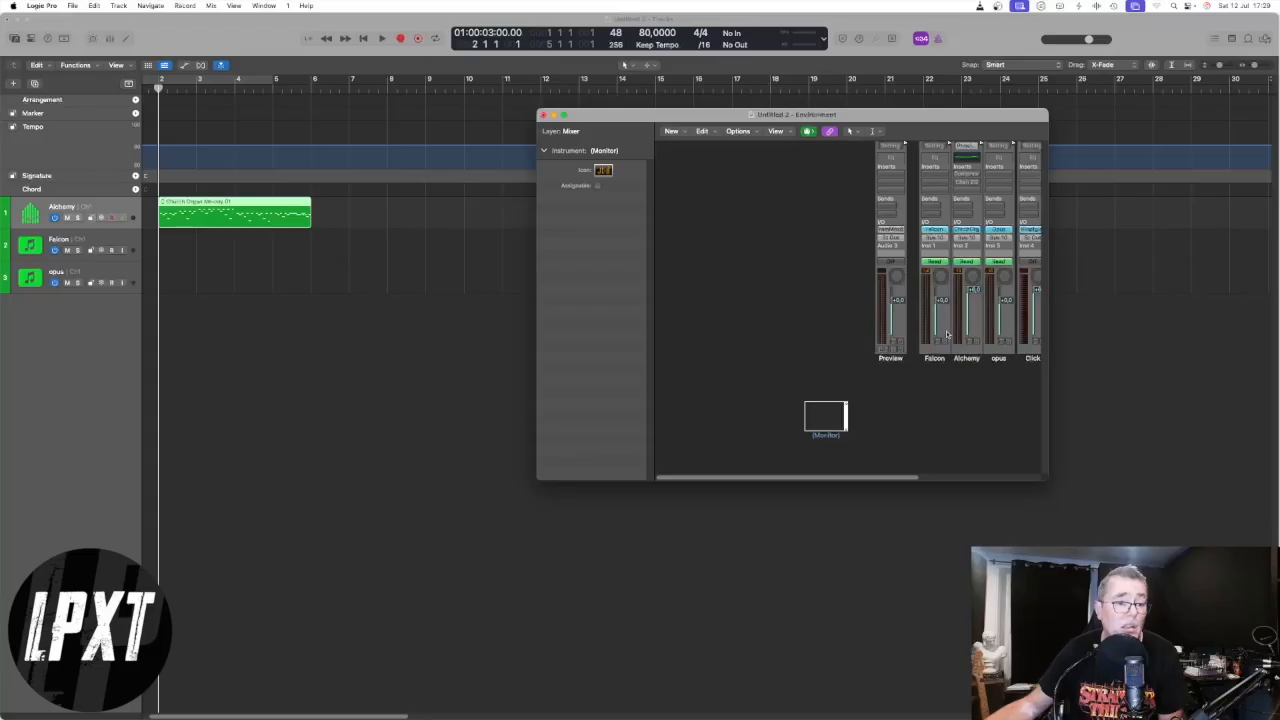
drag(908, 479, 957, 478)
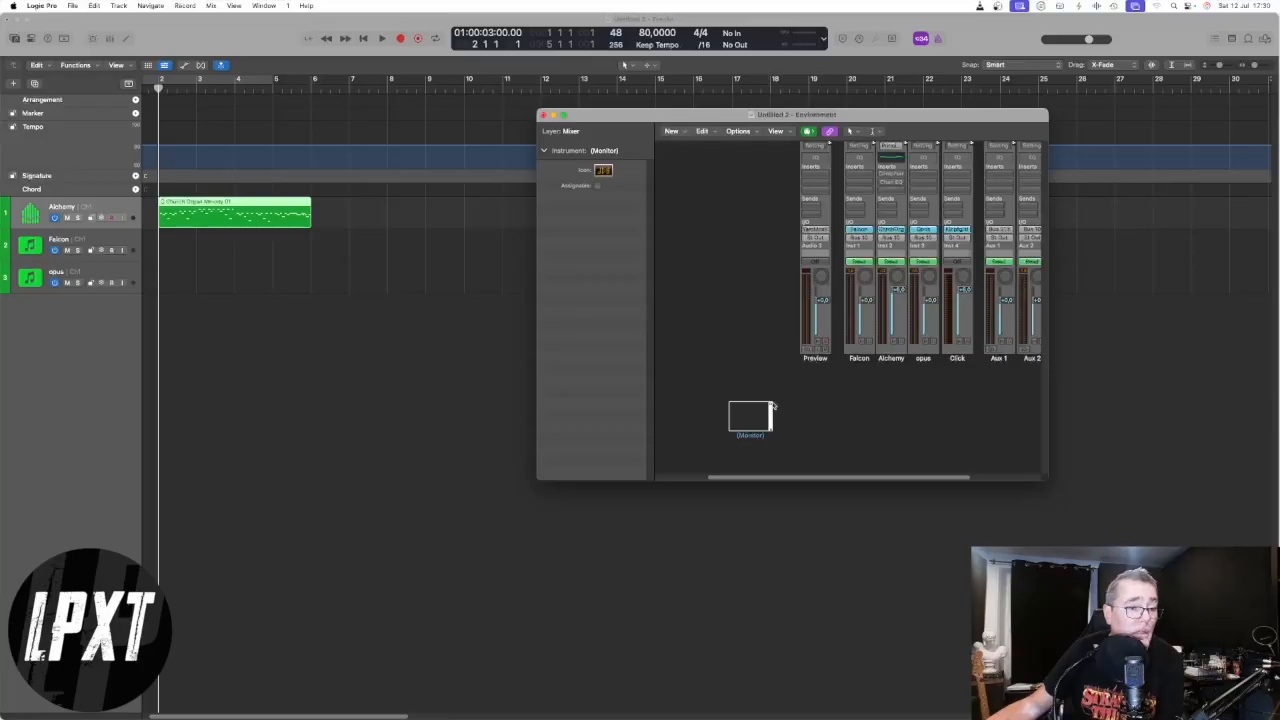
drag(771, 405, 865, 396)
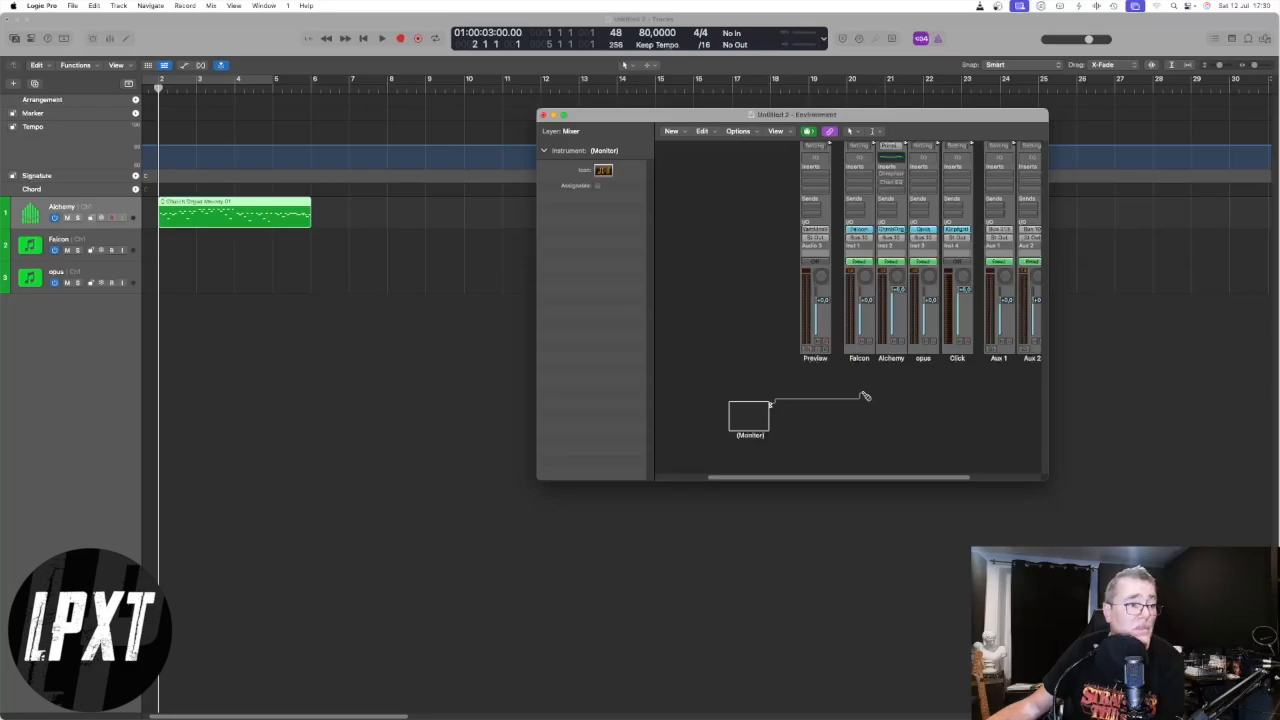
drag(865, 396, 866, 397)
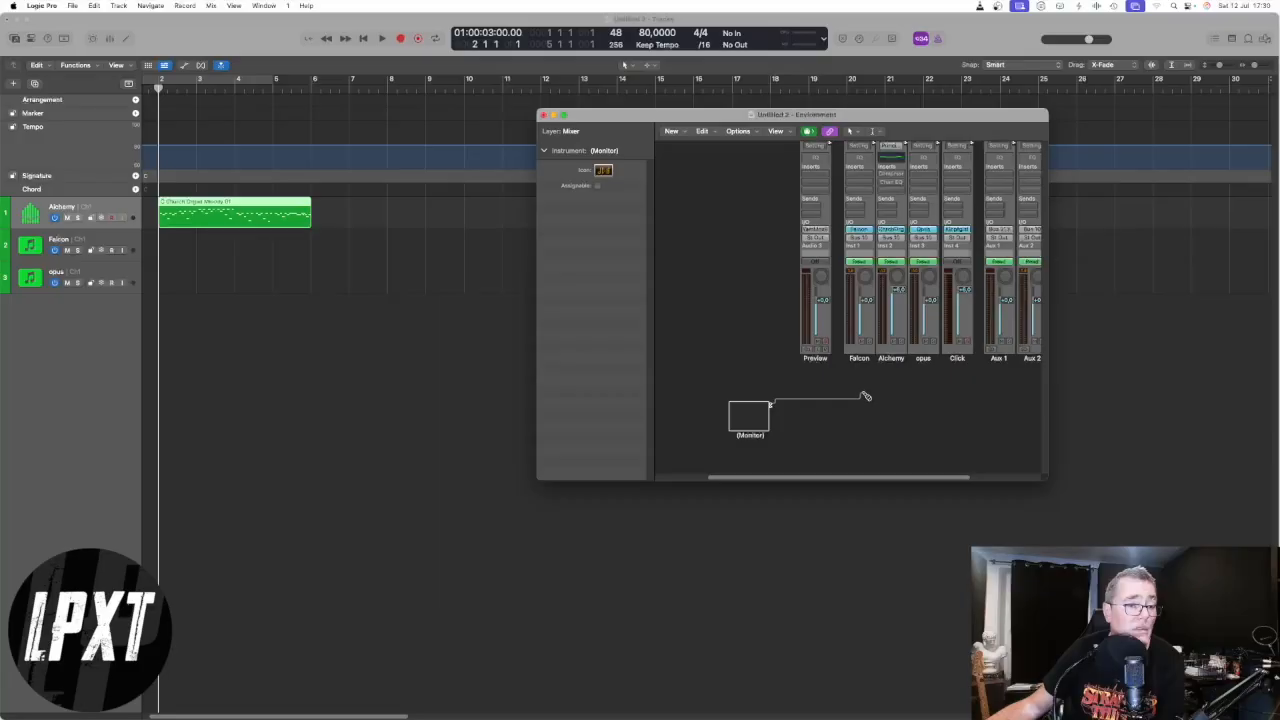
drag(866, 397, 896, 349)
drag(771, 405, 864, 352)
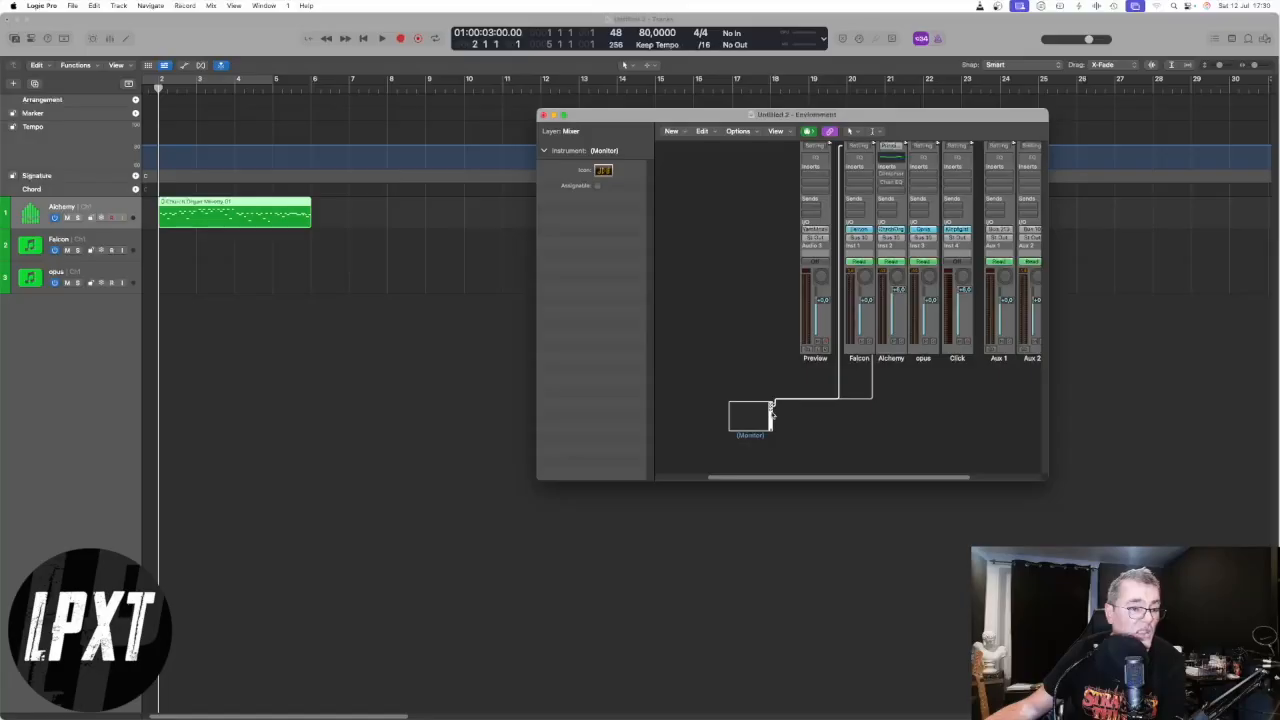
drag(771, 407, 928, 352)
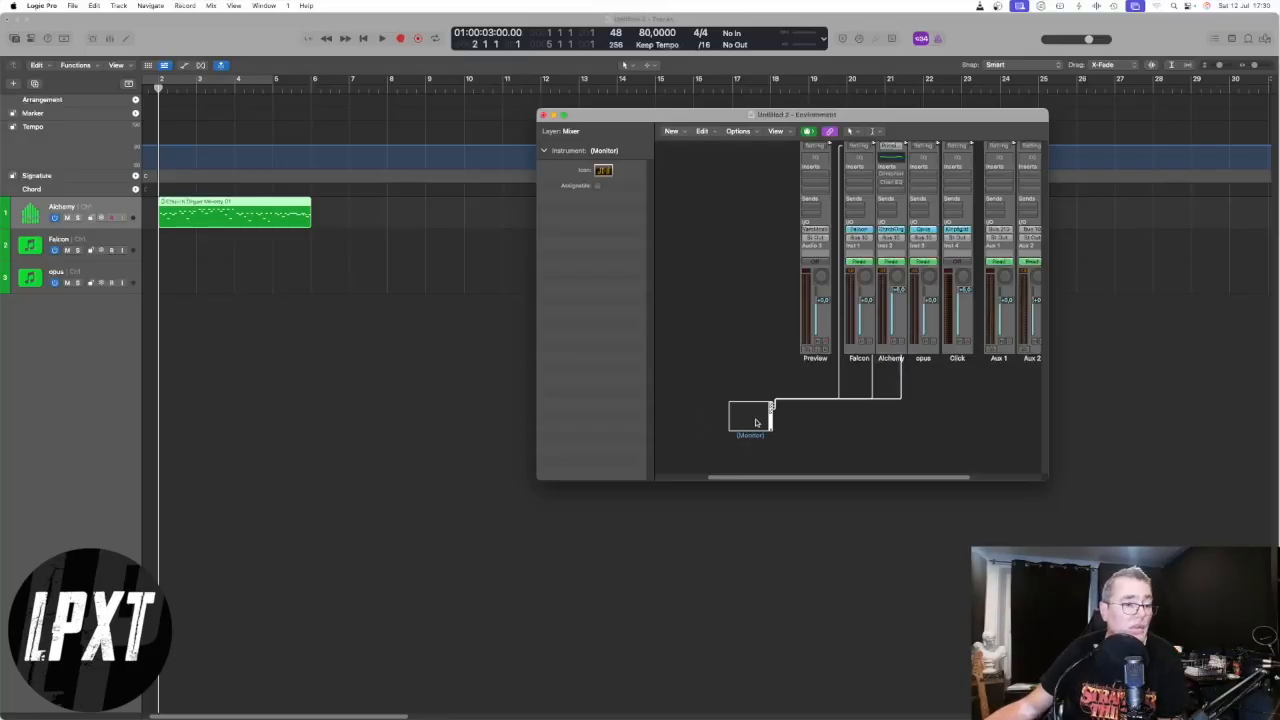
- Create a new track for the Monitor object below the opus track, using the object from the Environment
drag(748, 421, 99, 328)
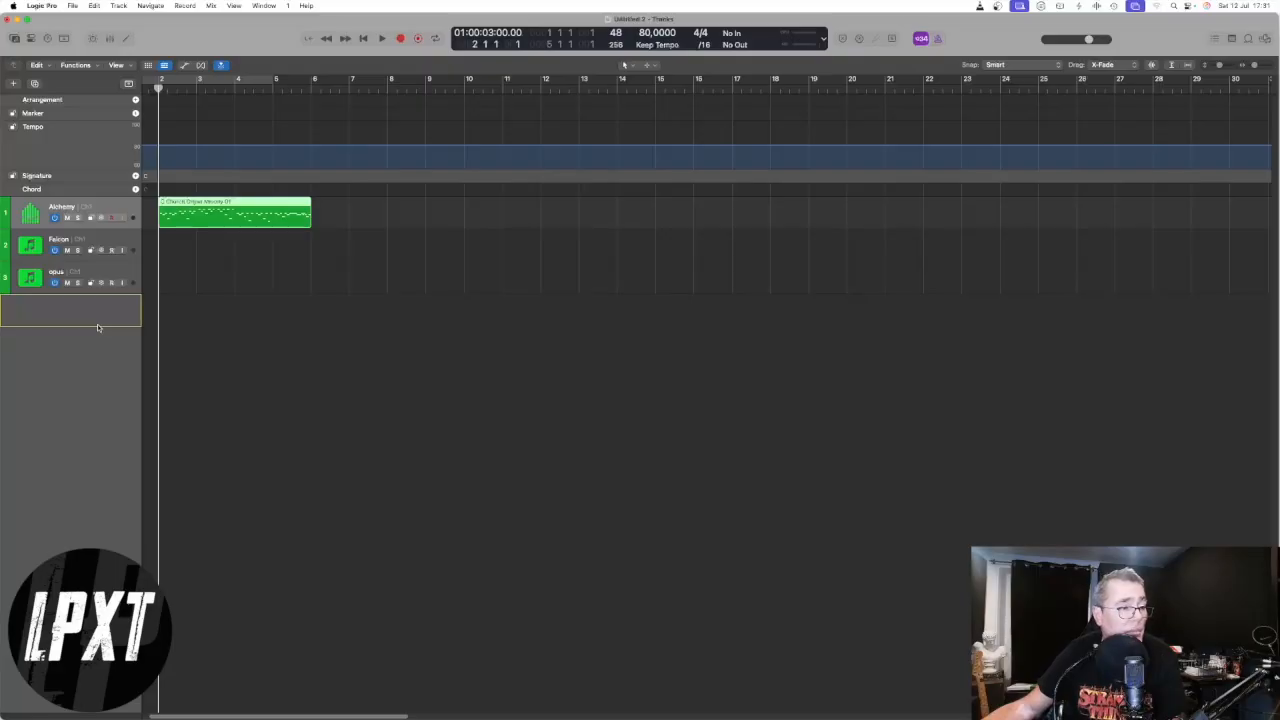
drag(98, 328, 98, 327)
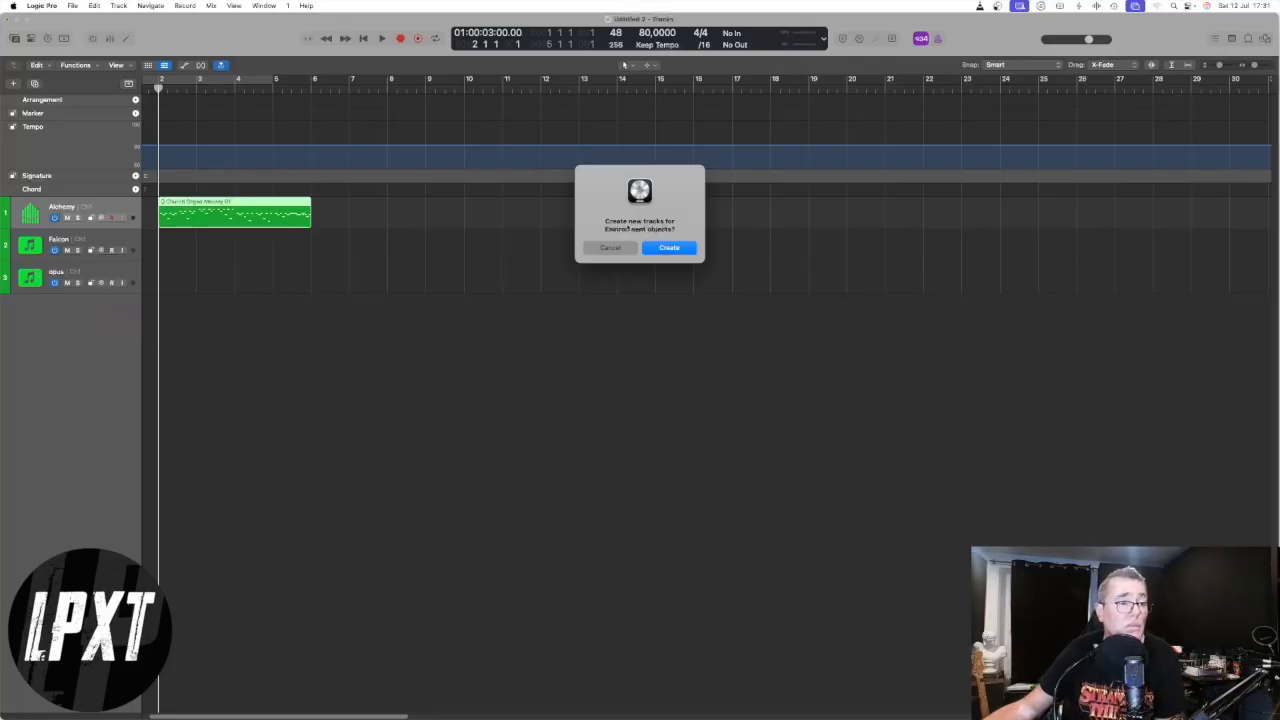
click(669, 248)
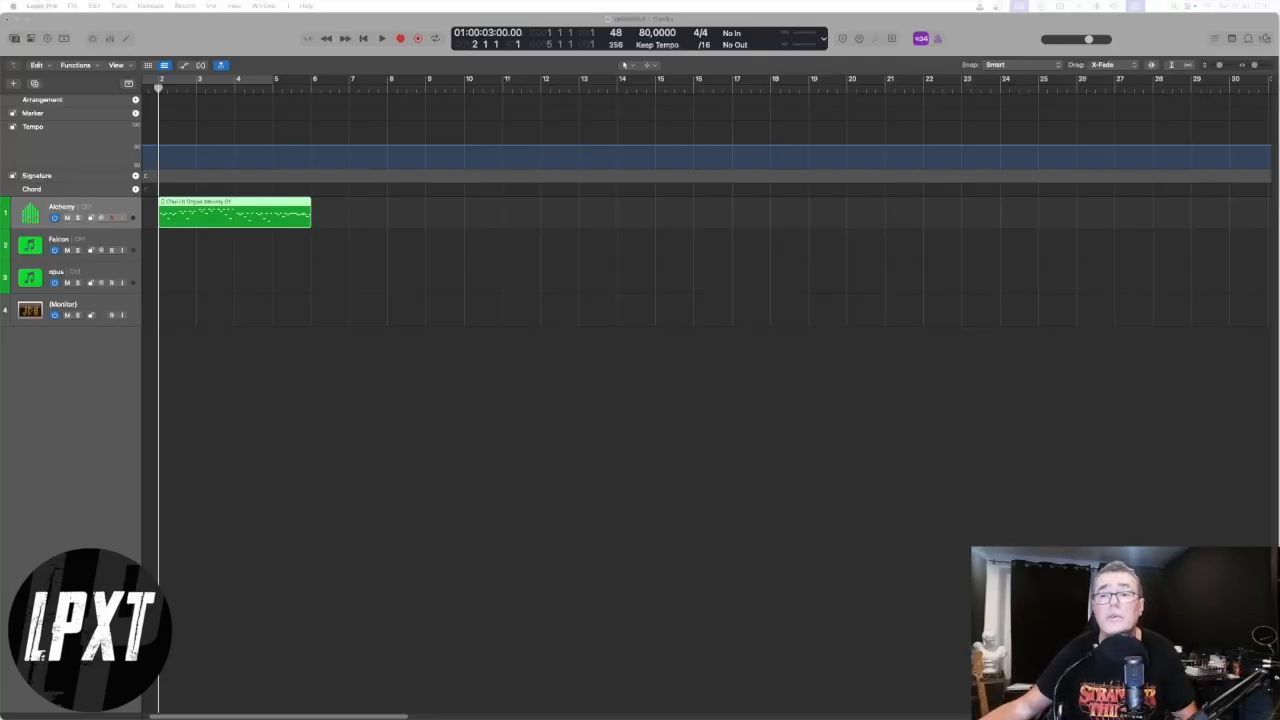
- Check the cabling in the Environment window and move the Church Organ Melody region from Alchemy to the Monitor track at bar 2
key(super+0)
drag(410, 155, 1080, 191)
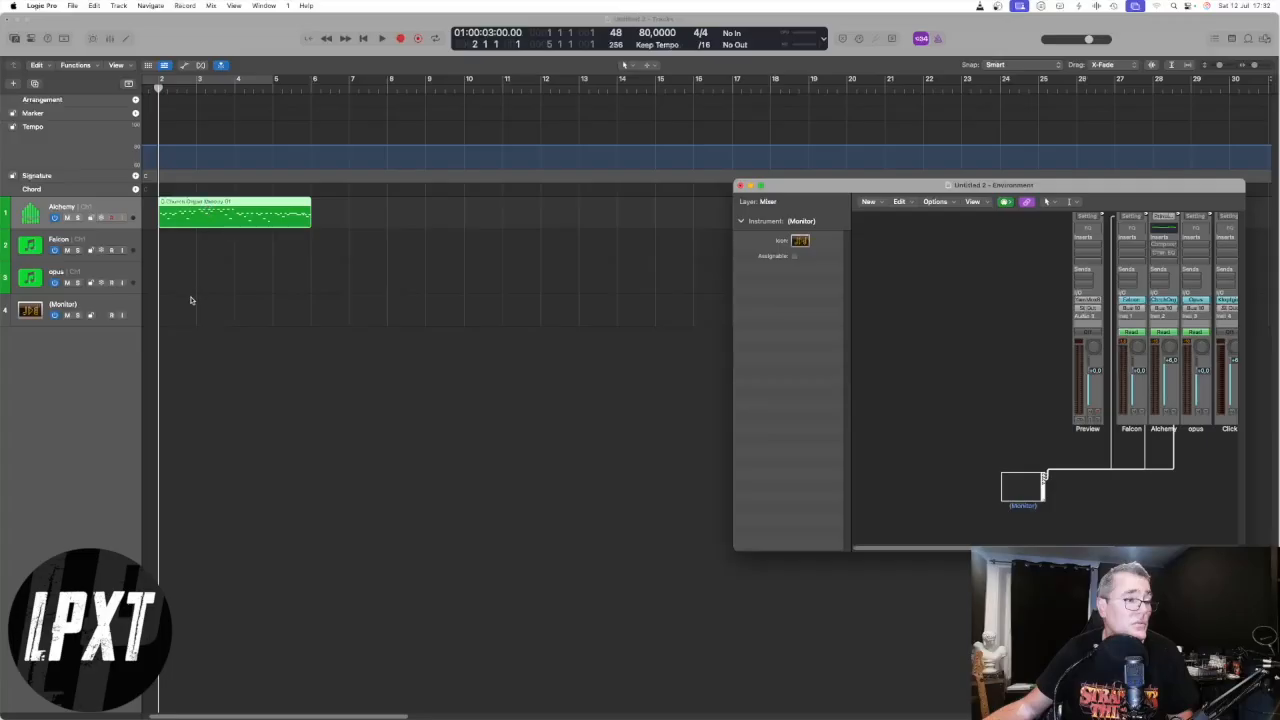
click(110, 310)
drag(205, 217, 205, 314)
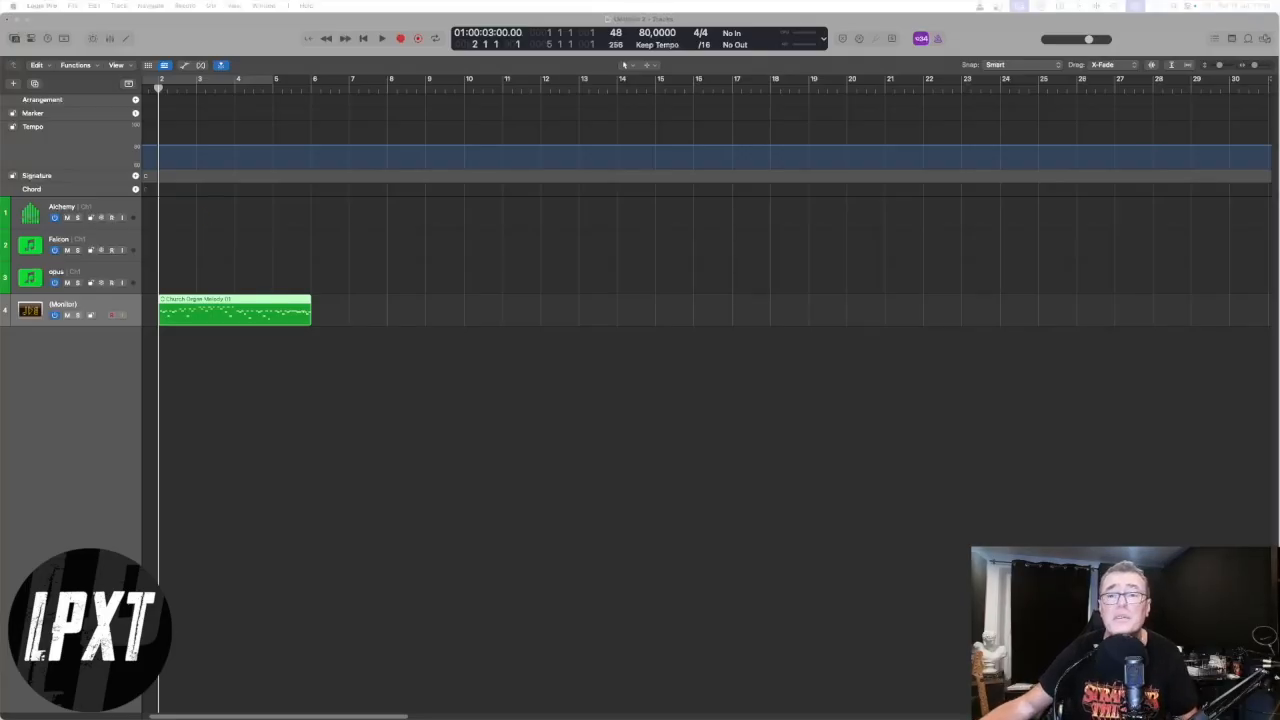
- Play the Church Organ Melody region on the Monitor track and watch the channel strip meters in the Environment window
drag(4, 218, 828, 139)
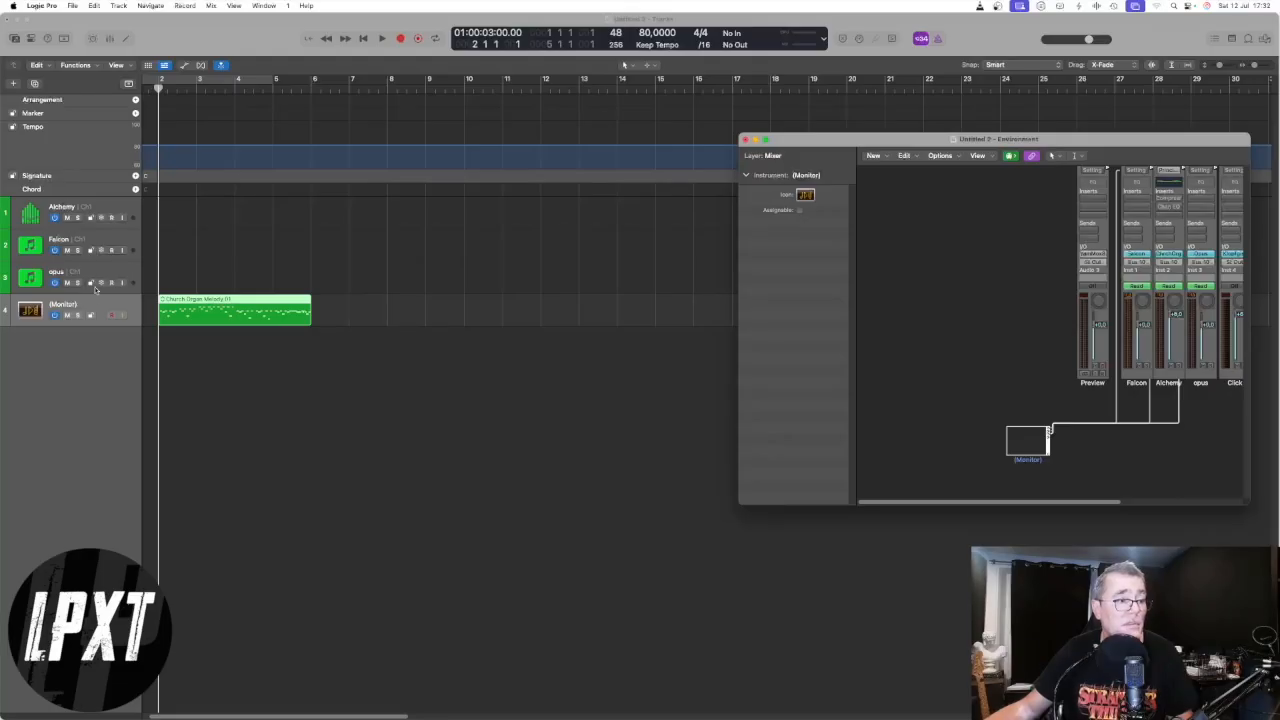
key(space)
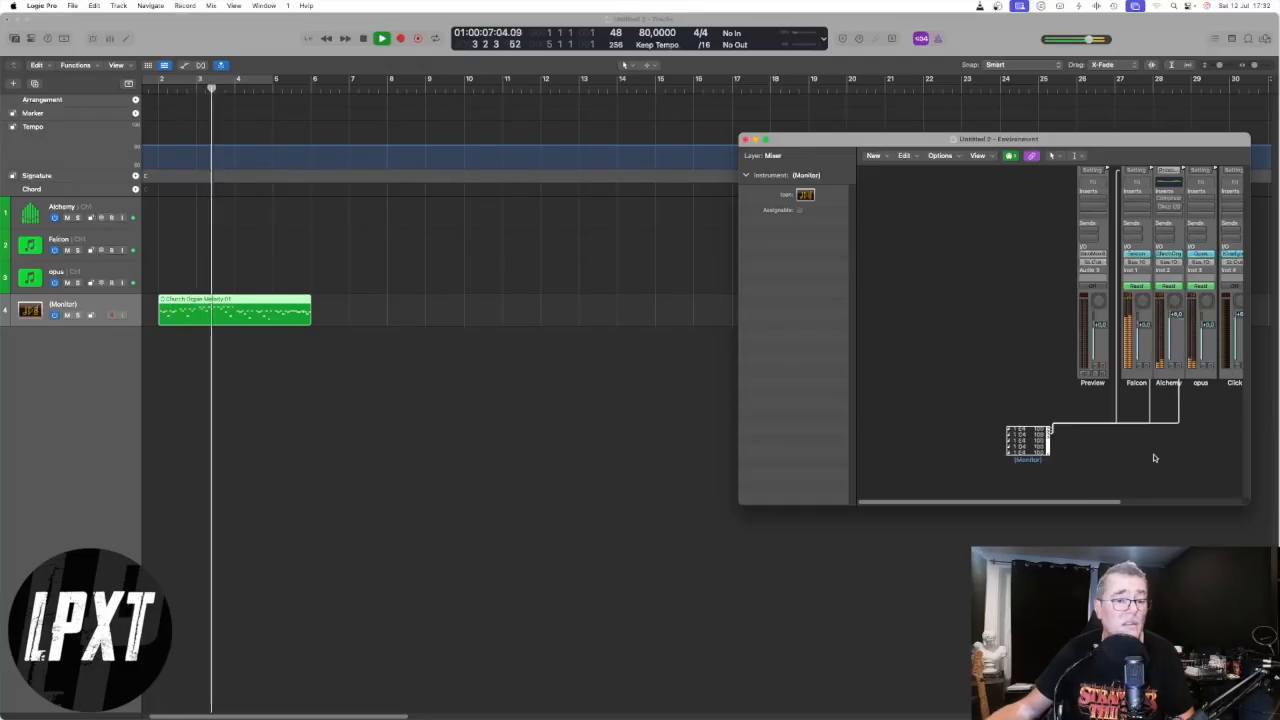
scroll(1175, 400, right, 5)
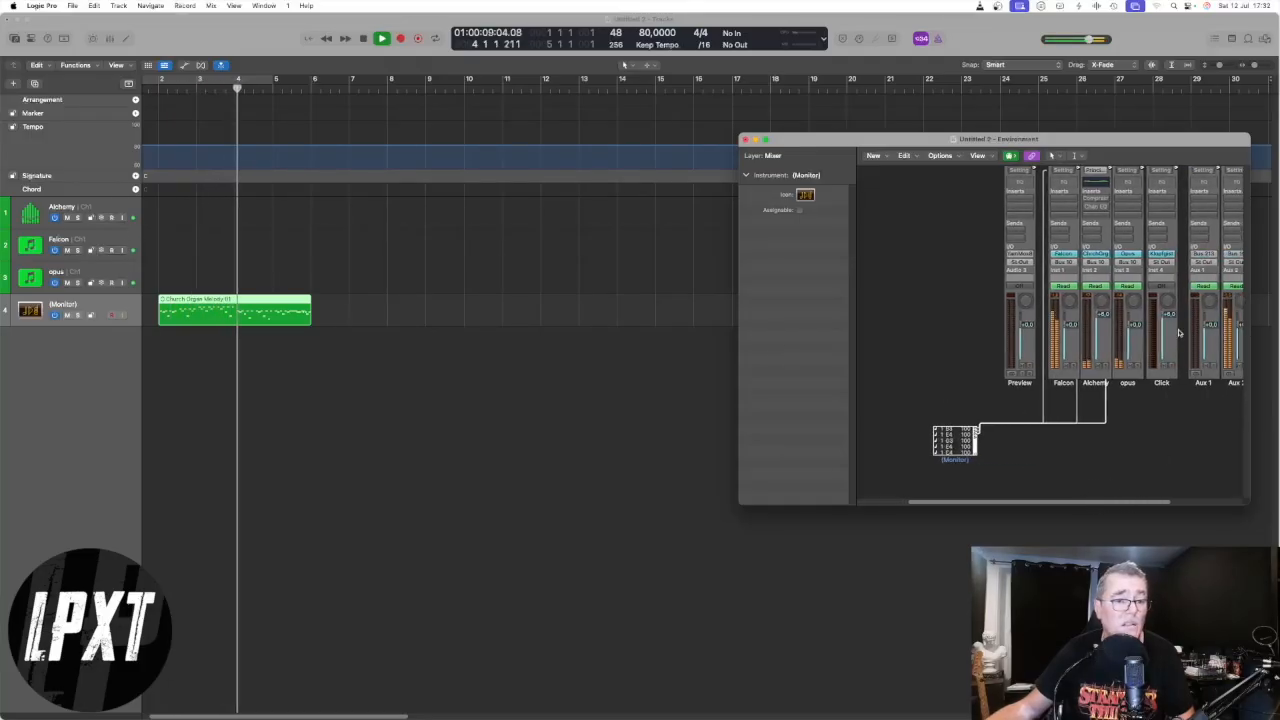
scroll(1143, 504, right, 2)
scroll(1143, 504, right, 3)
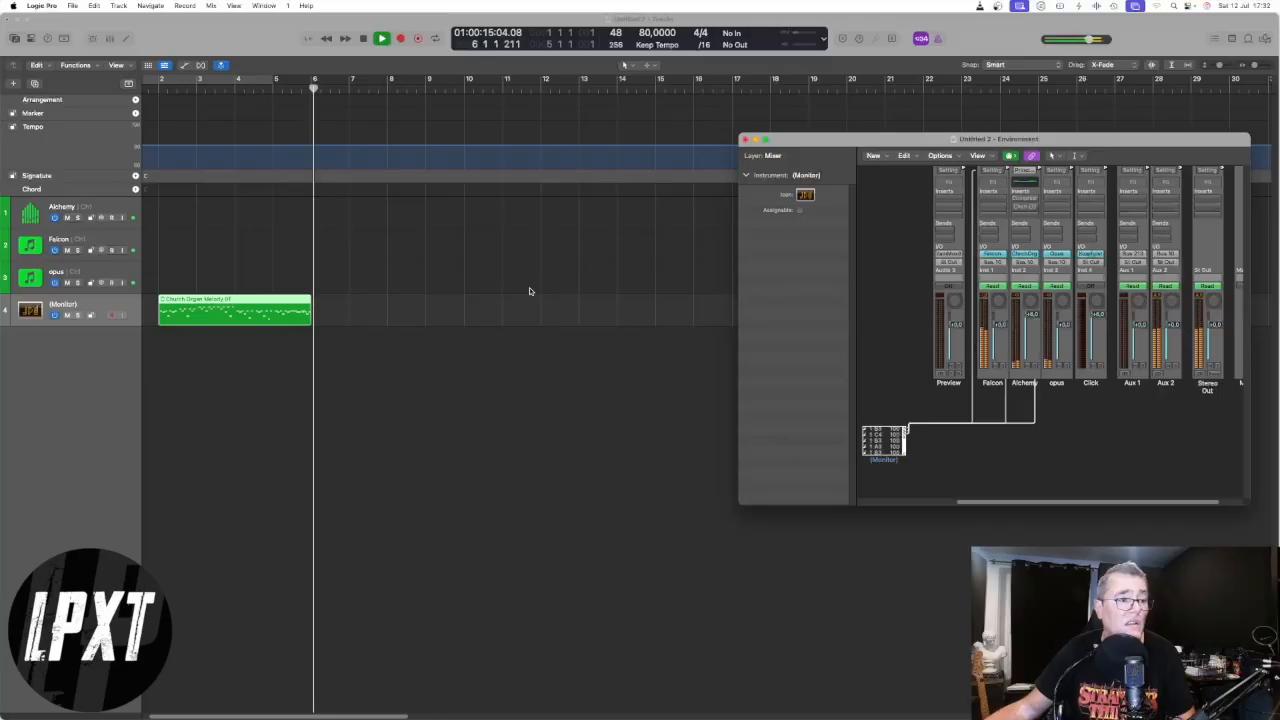
key(space)
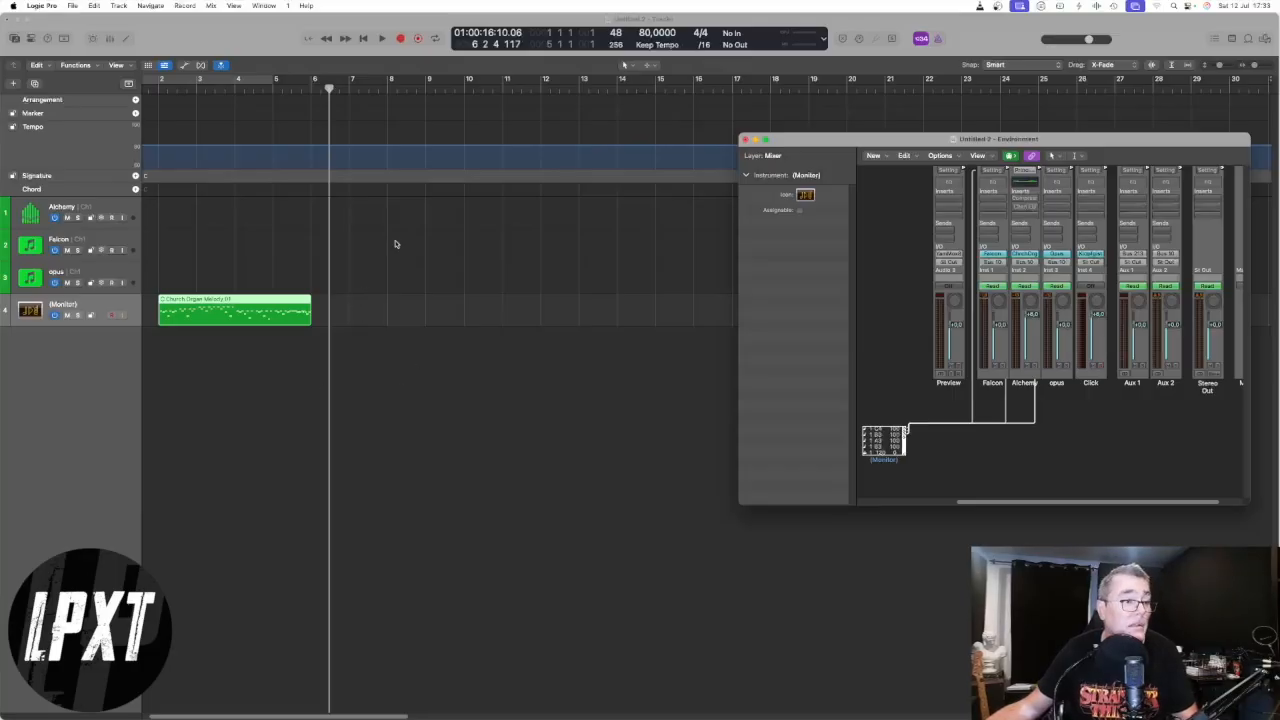
- Record a new MIDI region on the Monitor track from bar 6, after the Church Organ Melody region
click(339, 315)
key(r)
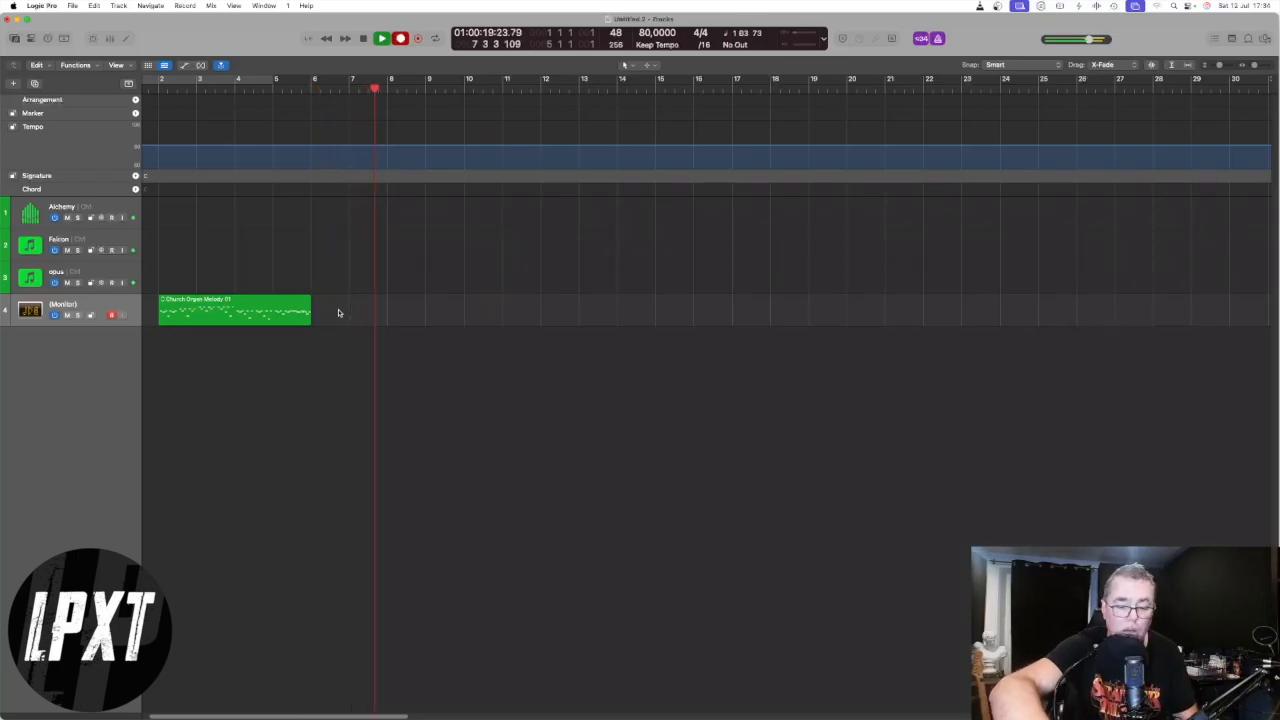
key(space)
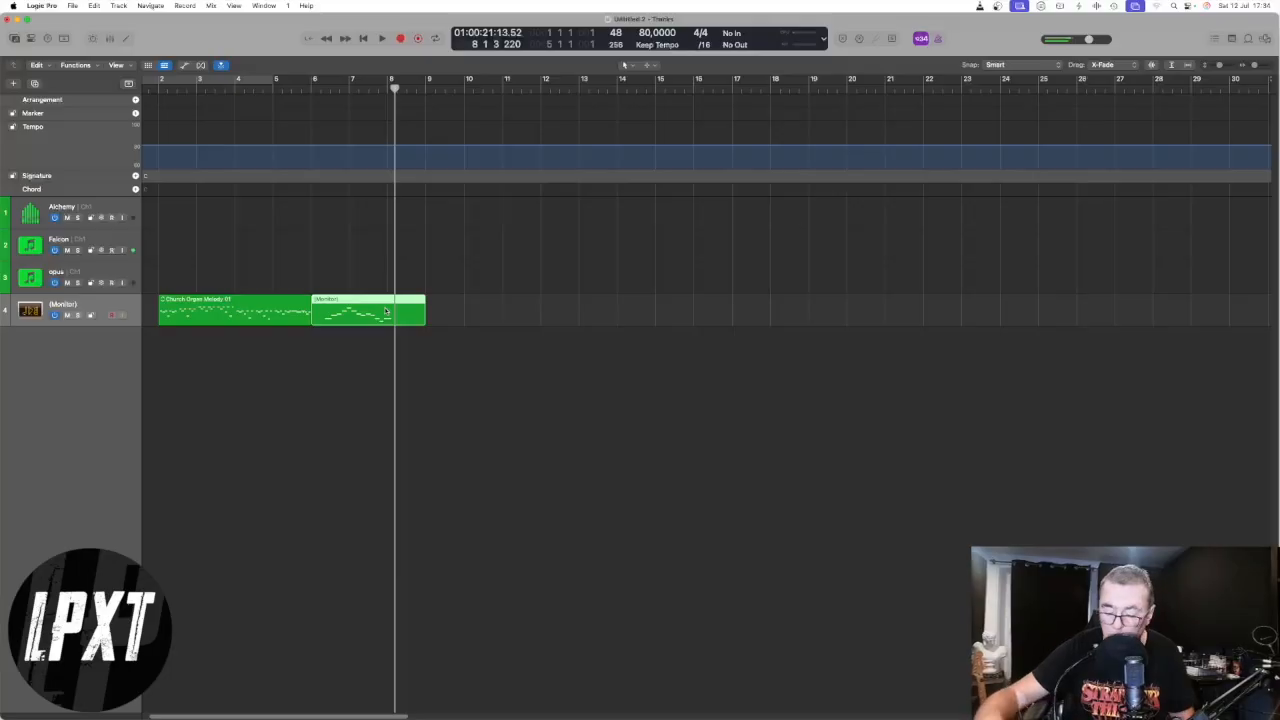
- Play back the newly recorded Monitor region with the Environment window open to check the three instruments' meters
key(space)
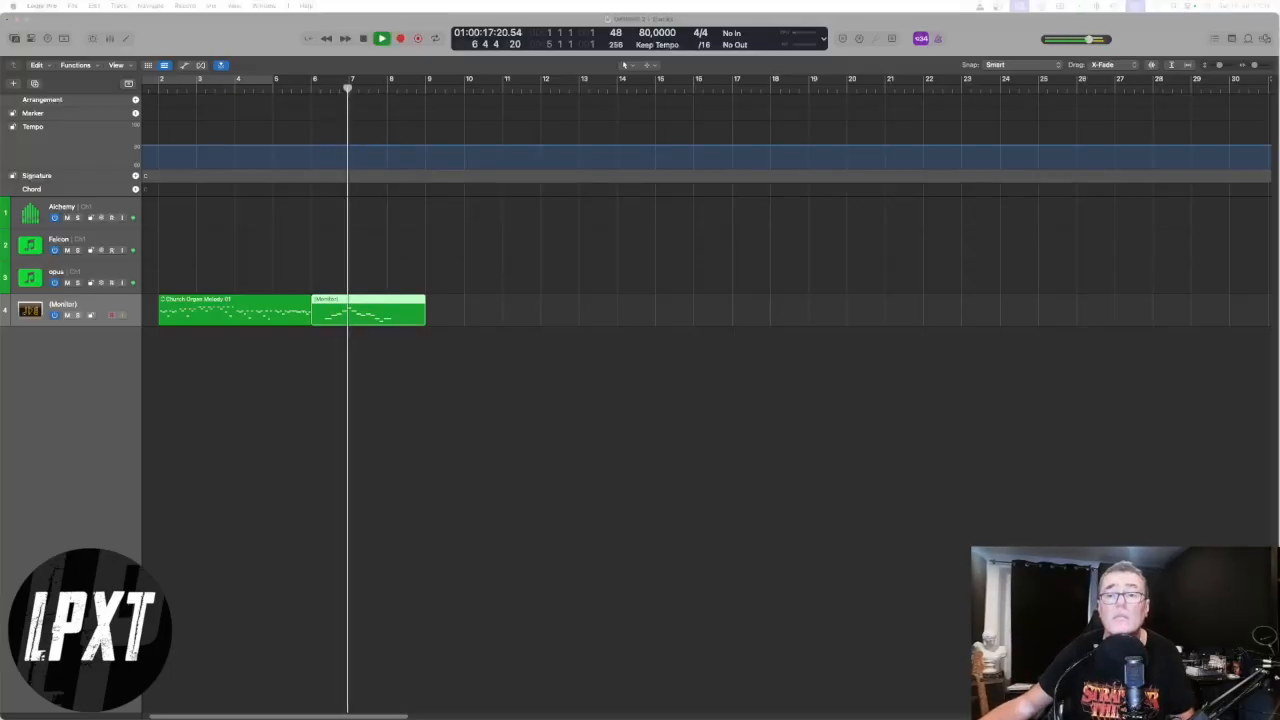
key(super+0)
drag(450, 251, 810, 271)
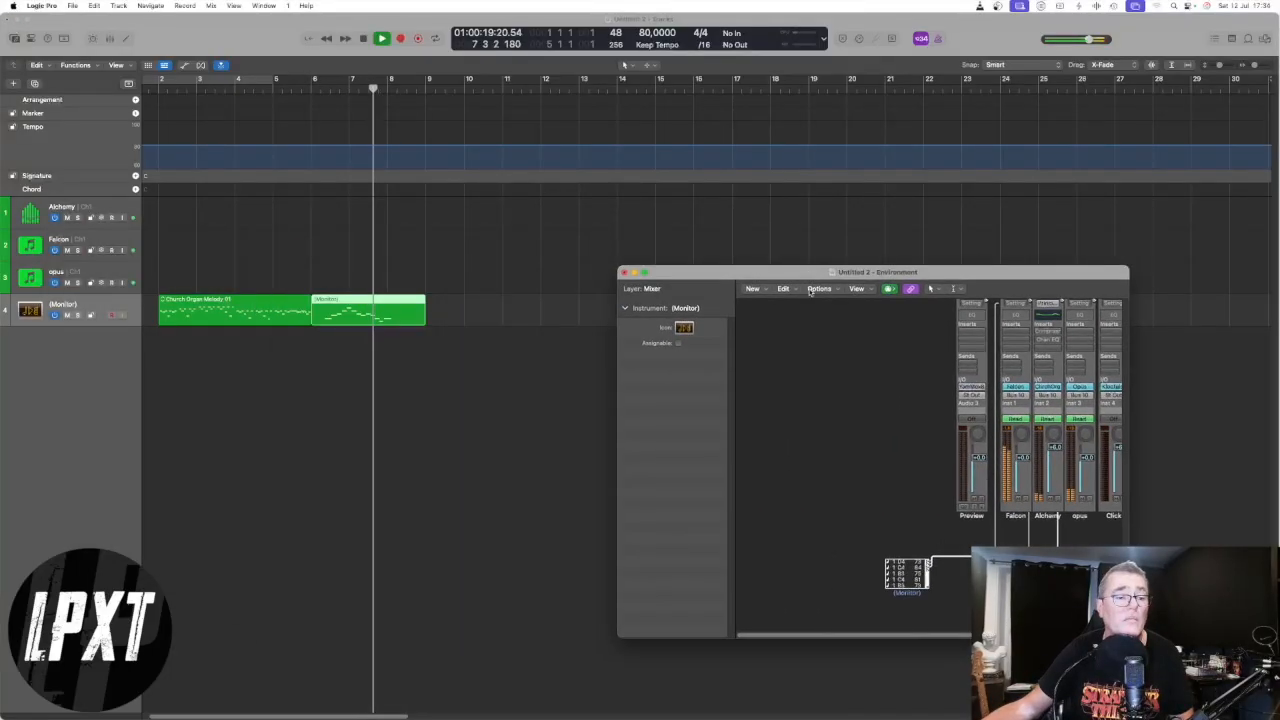